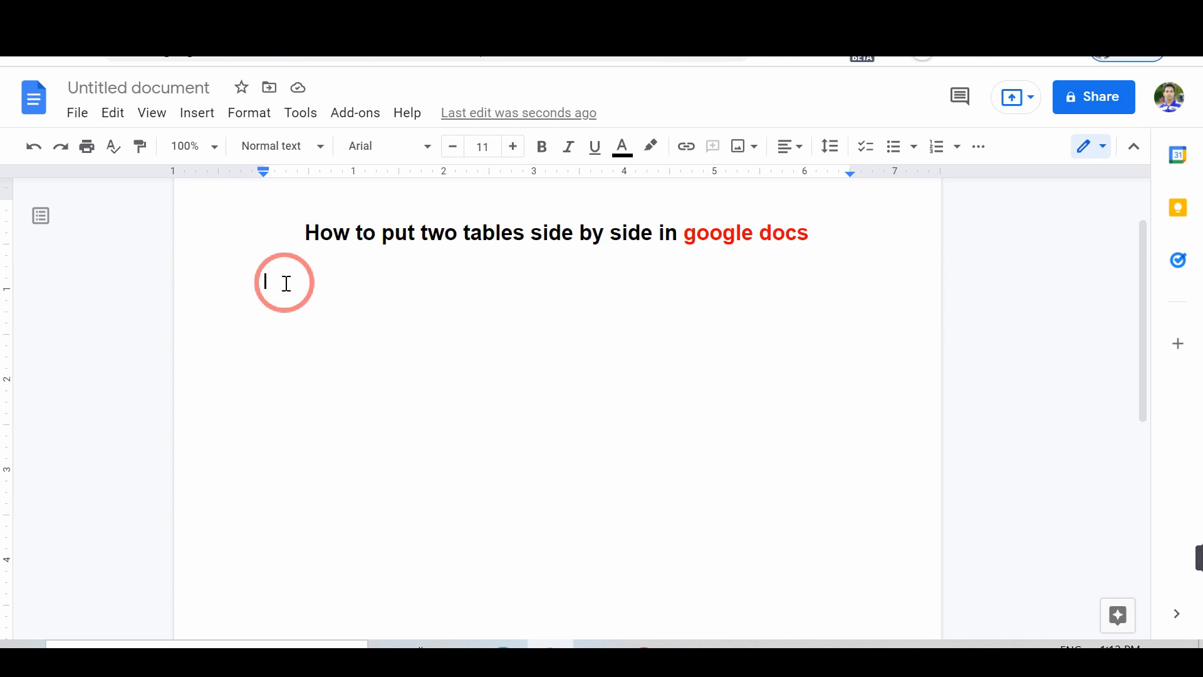
- Insert a 2×1 outer table directly below the heading
{"action": "left_click", "coordinate": [196, 111]}
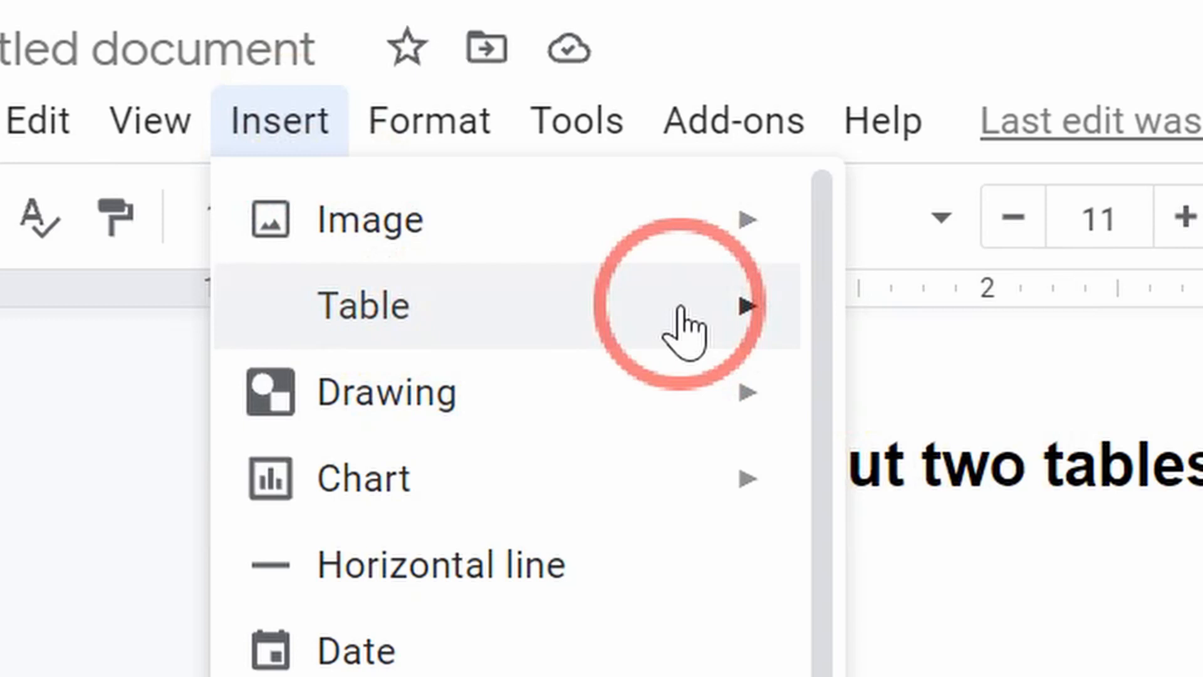
{"action": "mouse_move", "coordinate": [363, 306]}
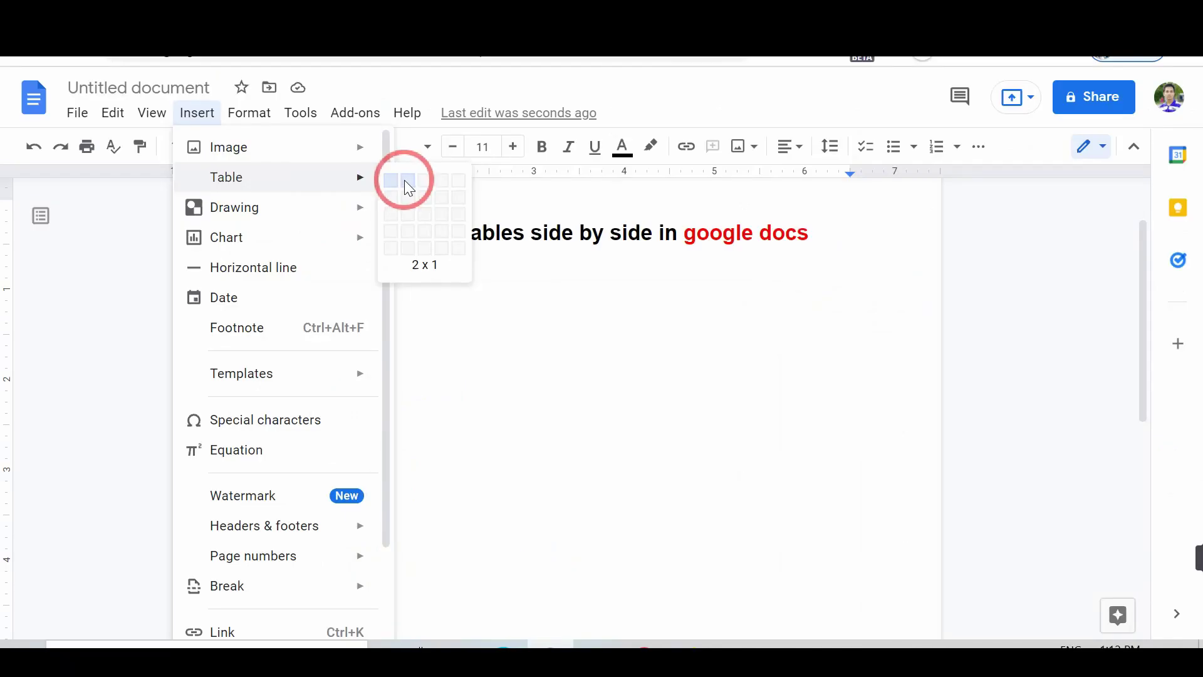
{"action": "left_click", "coordinate": [881, 320]}
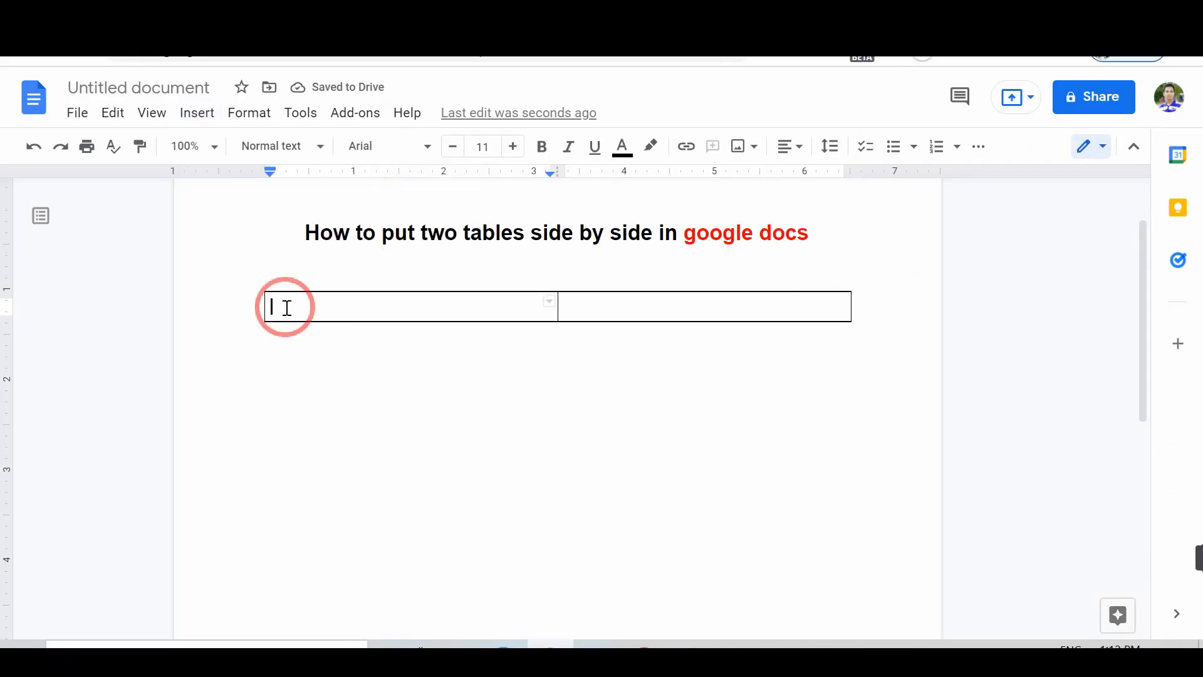
- Place a 3×4 table in the left outer cell with an empty line beneath it
{"action": "left_click", "coordinate": [199, 112]}
{"action": "mouse_move", "coordinate": [526, 328]}
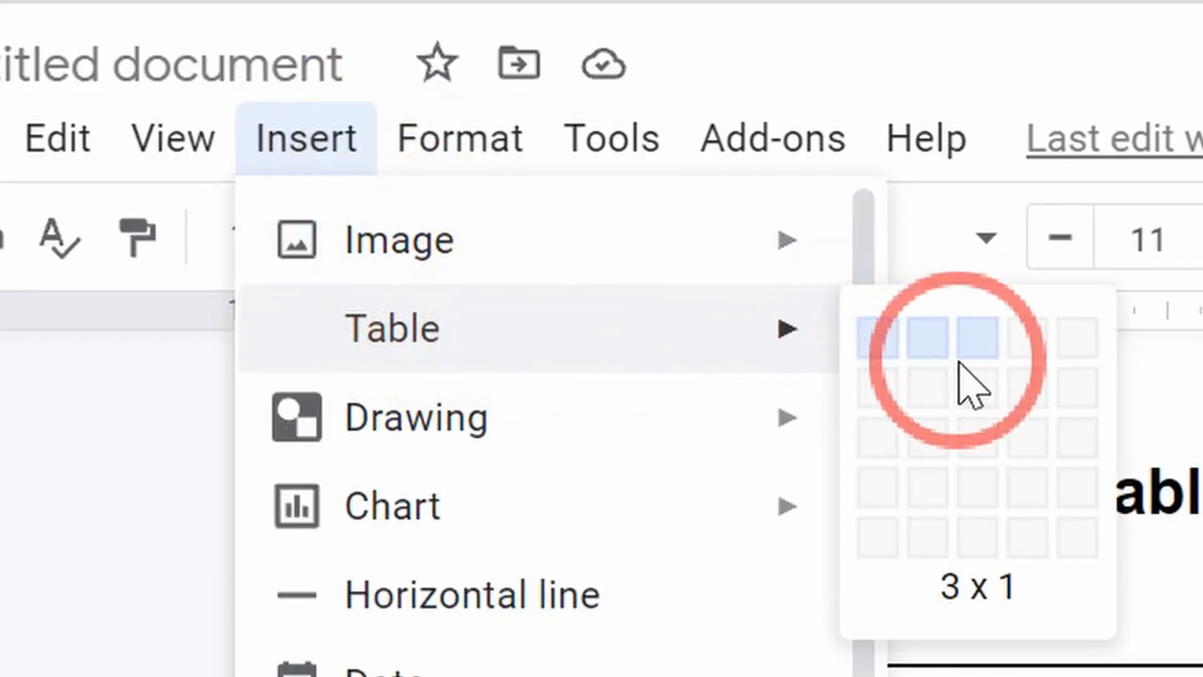
{"action": "left_click", "coordinate": [989, 498]}
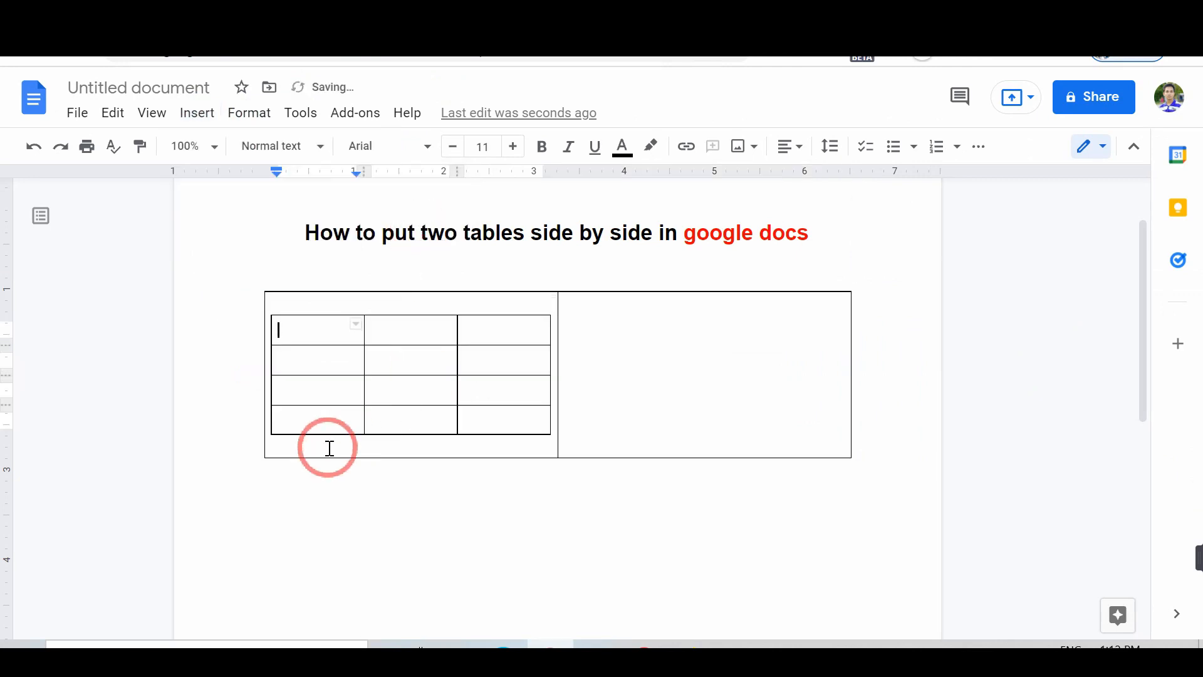
{"action": "left_click", "coordinate": [289, 450]}
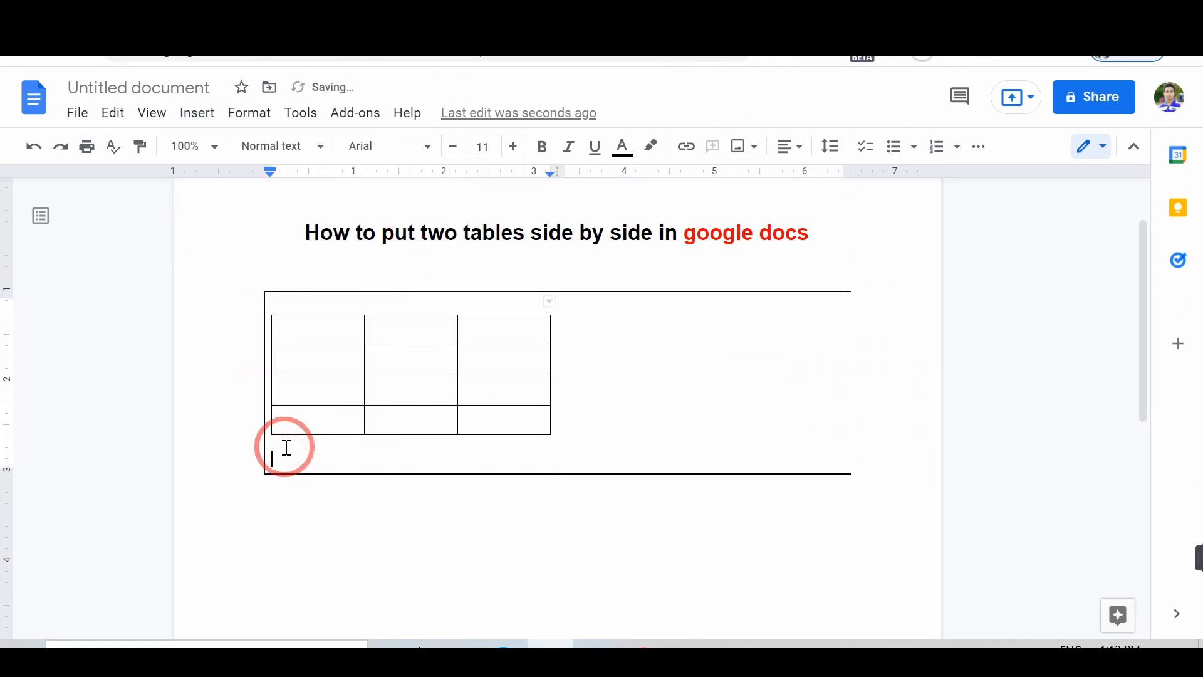
{"action": "key", "text": "Return"}
{"action": "key", "text": "Return"}
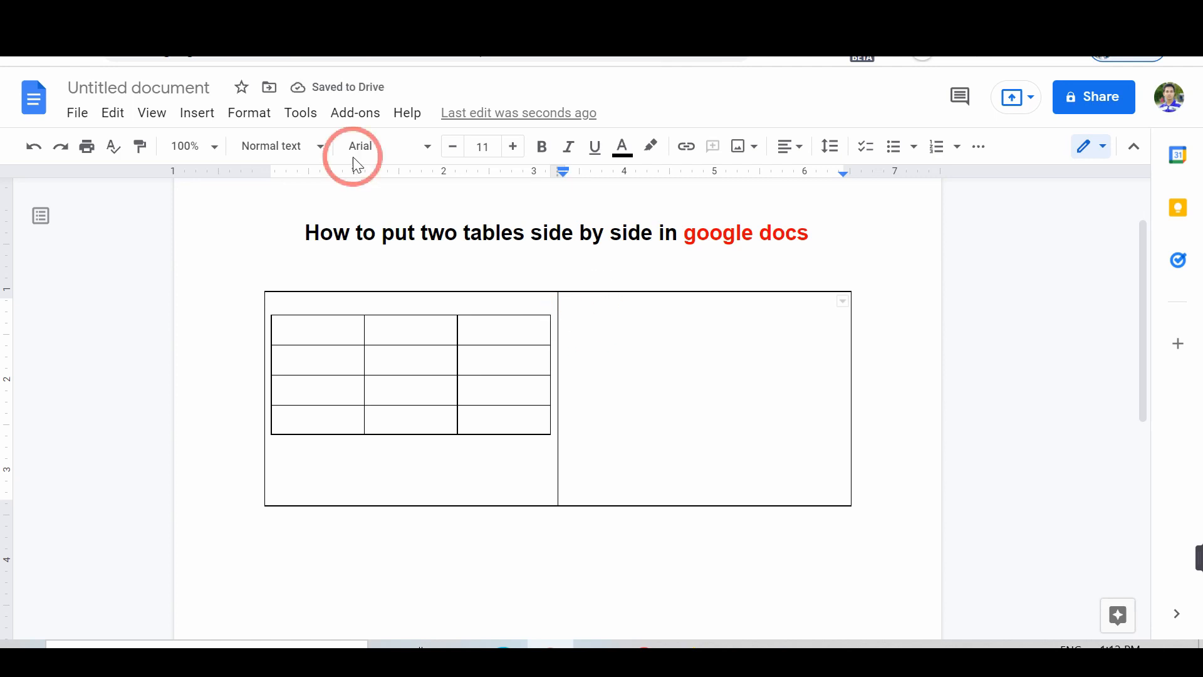
- Place a matching 3×4 table in the right outer cell
{"action": "left_click", "coordinate": [197, 111]}
{"action": "left_click", "coordinate": [423, 188]}
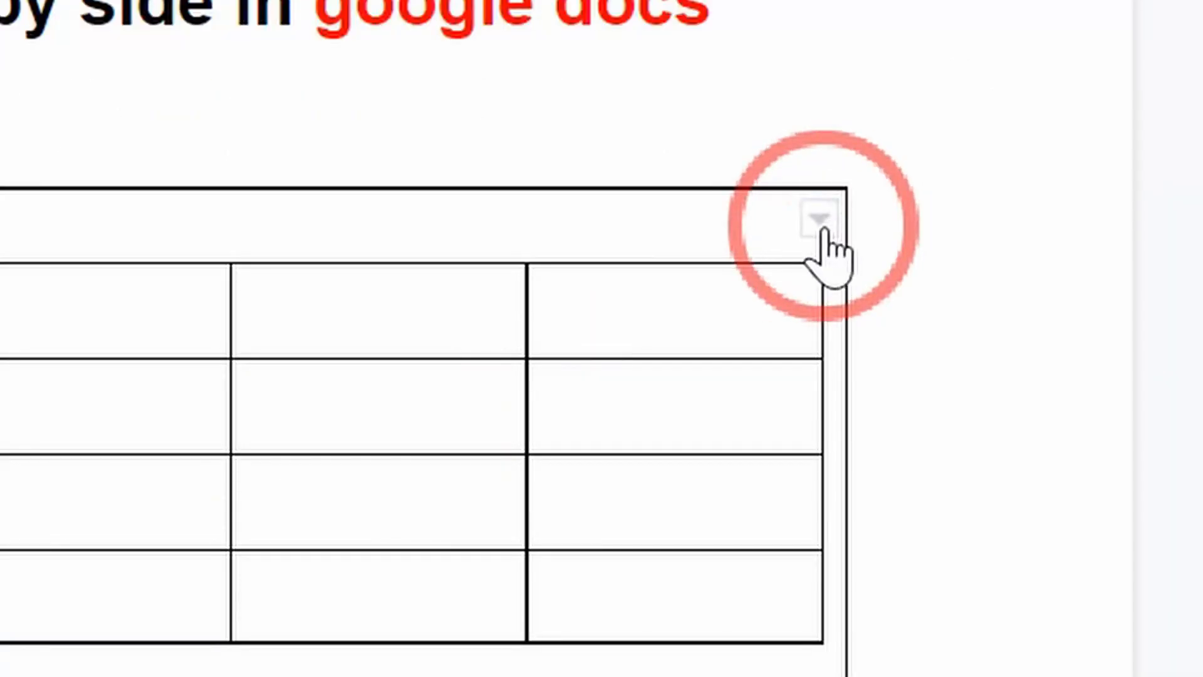
{"action": "left_click", "coordinate": [822, 224]}
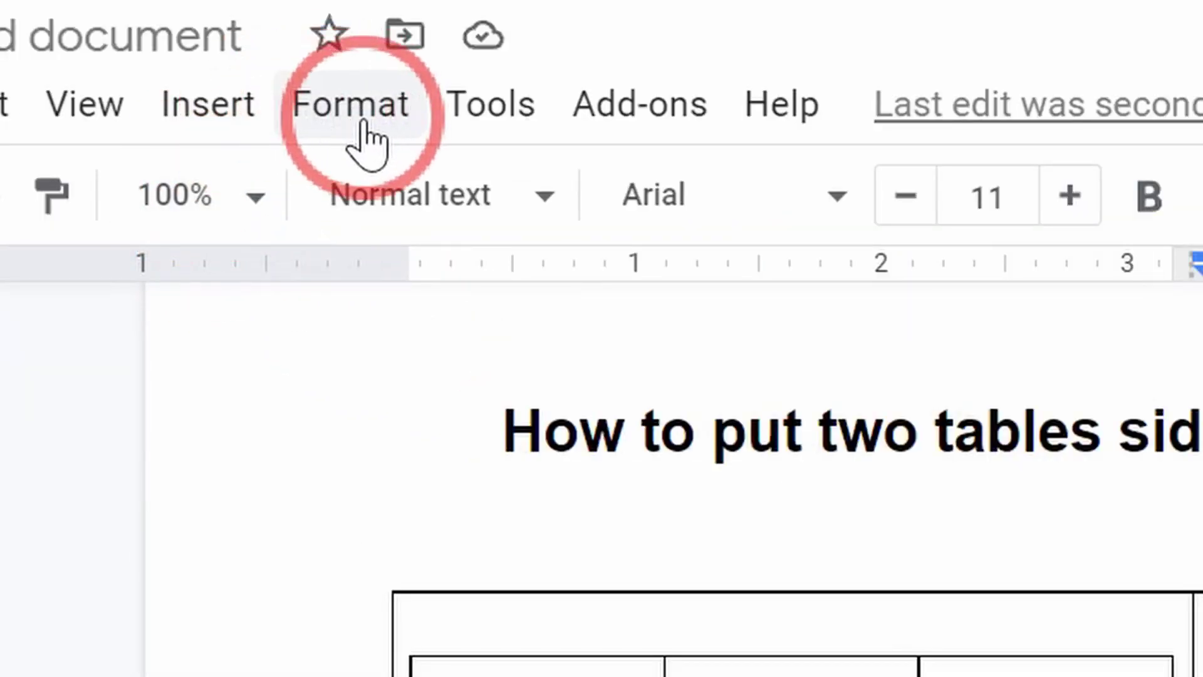
- Set the outer table's border to 0 pt via Table properties and apply it
{"action": "left_click", "coordinate": [371, 141]}
{"action": "mouse_move", "coordinate": [105, 270]}
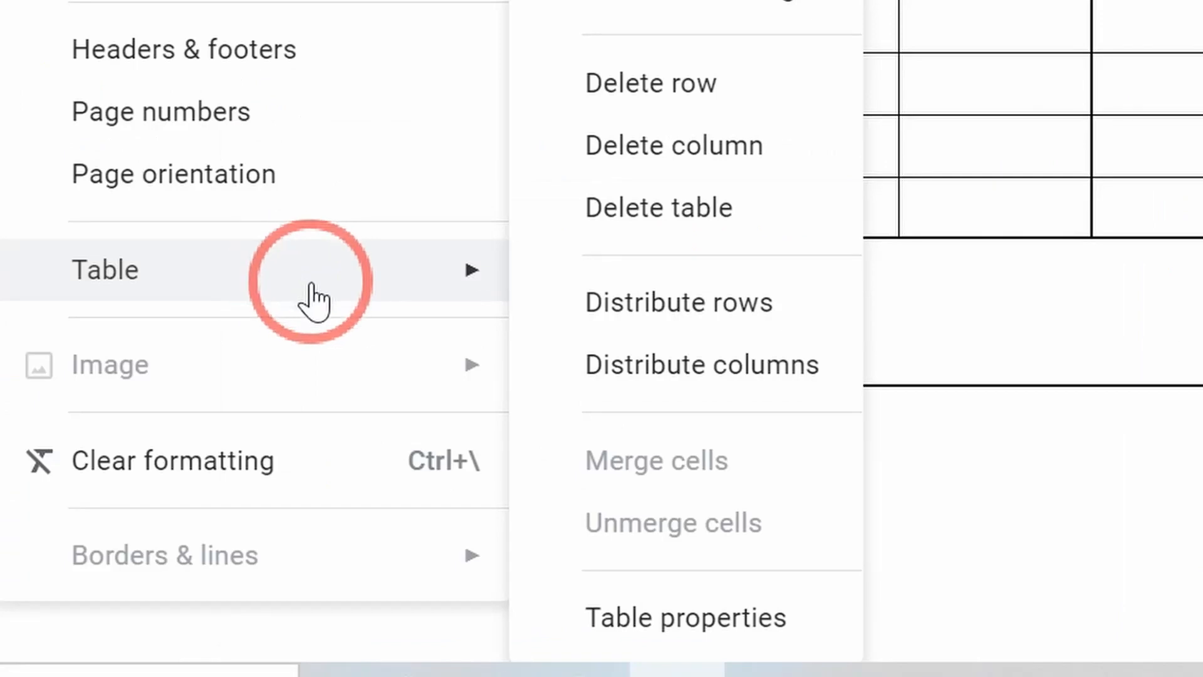
{"action": "left_click", "coordinate": [658, 620]}
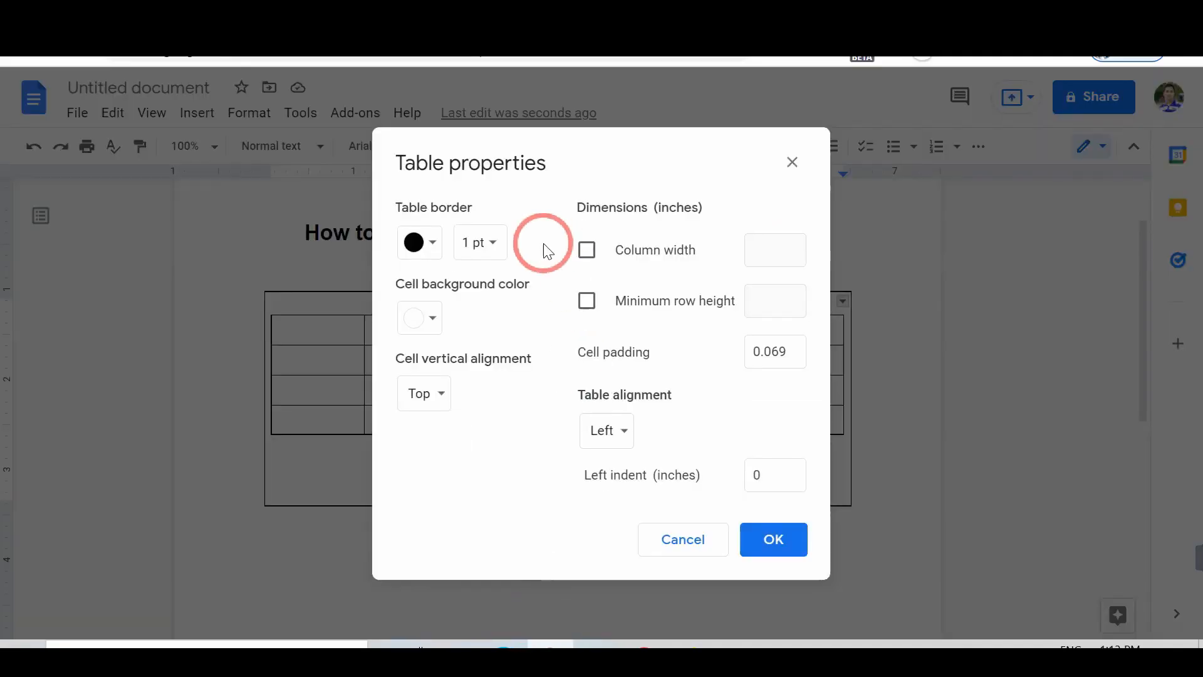
{"action": "left_click", "coordinate": [479, 243]}
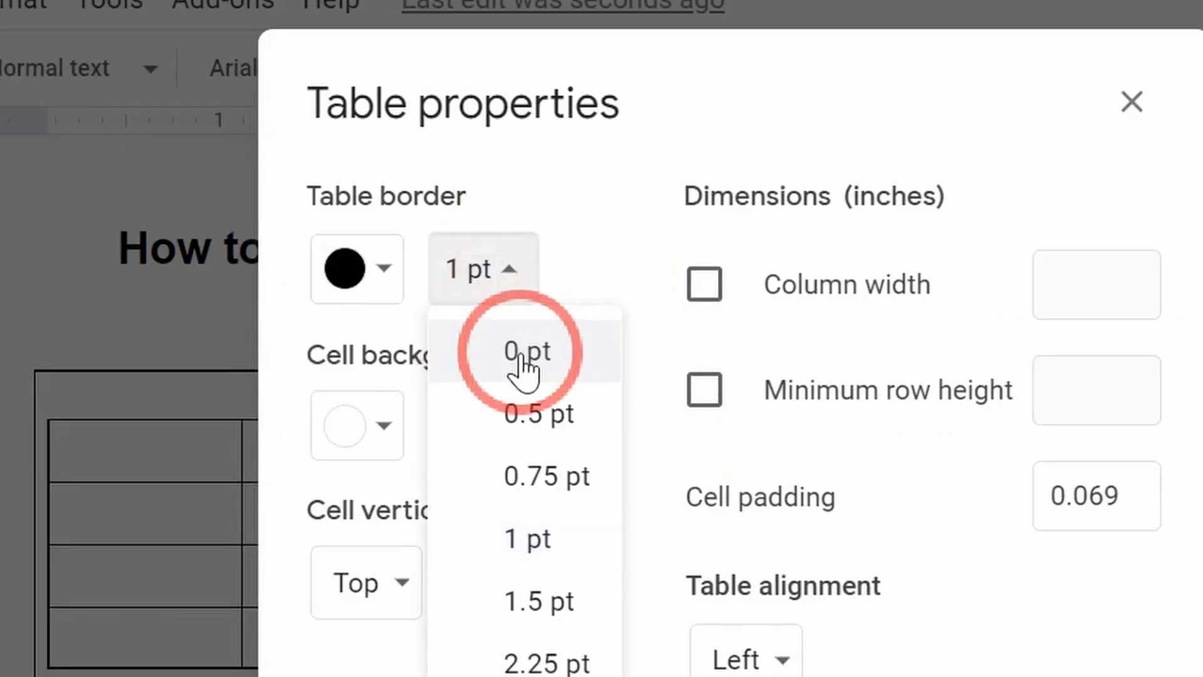
{"action": "left_click", "coordinate": [526, 348]}
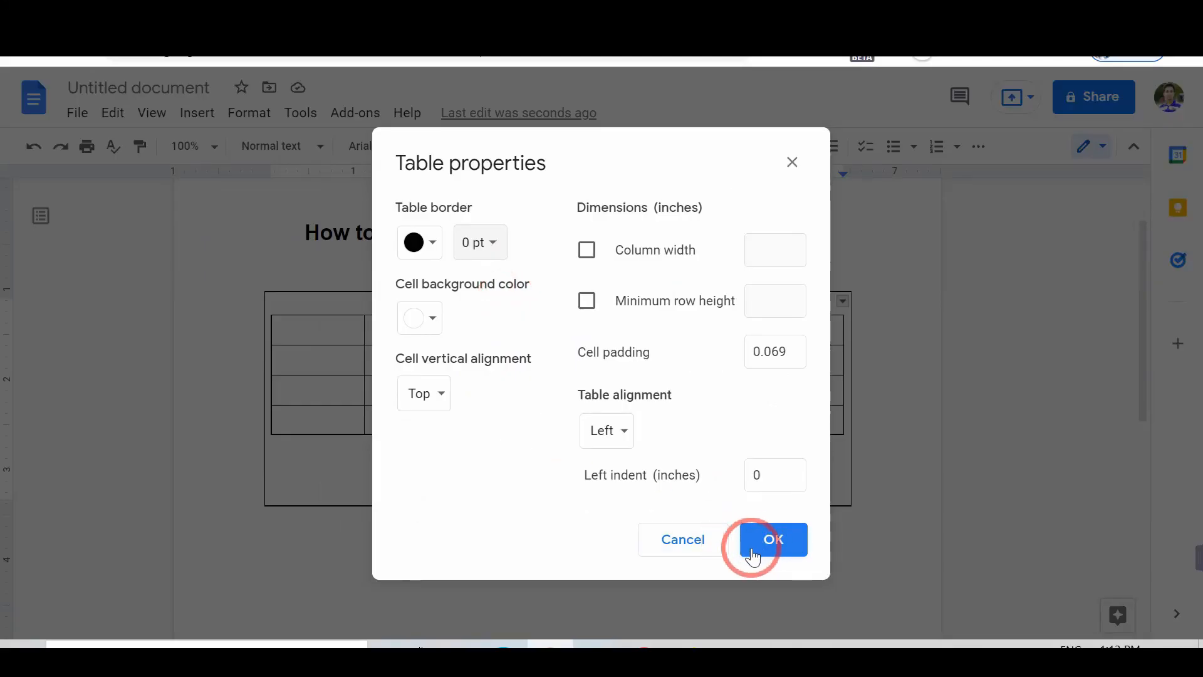
{"action": "left_click", "coordinate": [773, 539]}
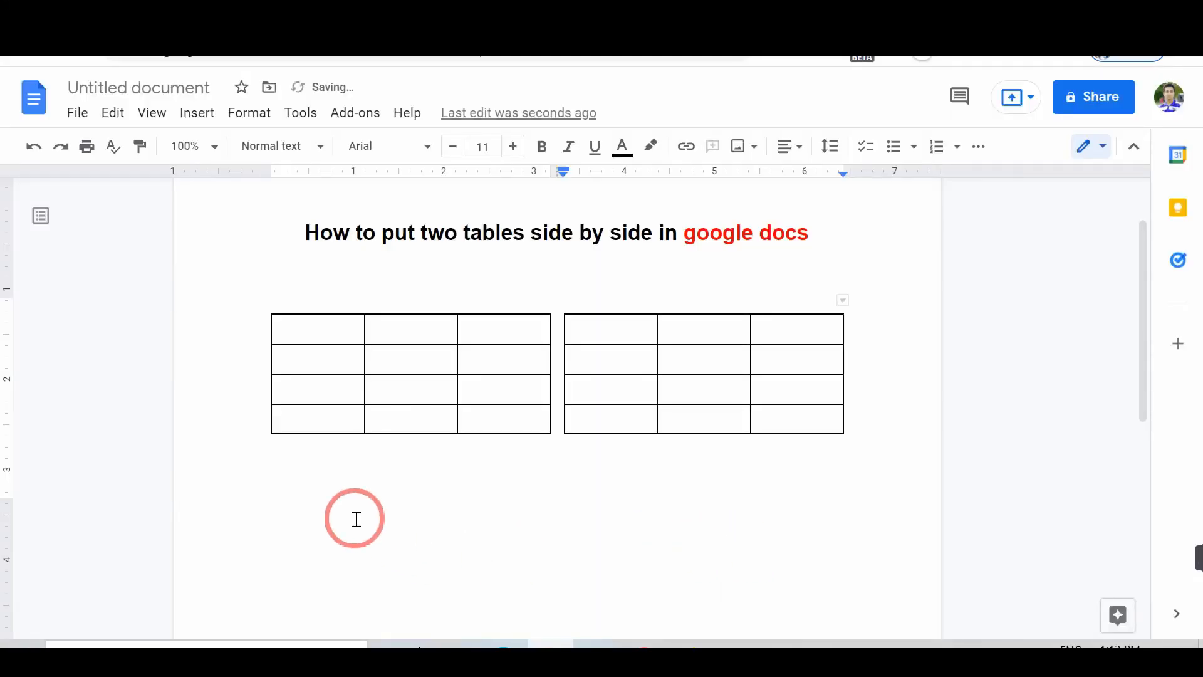
{"action": "left_click", "coordinate": [325, 503]}
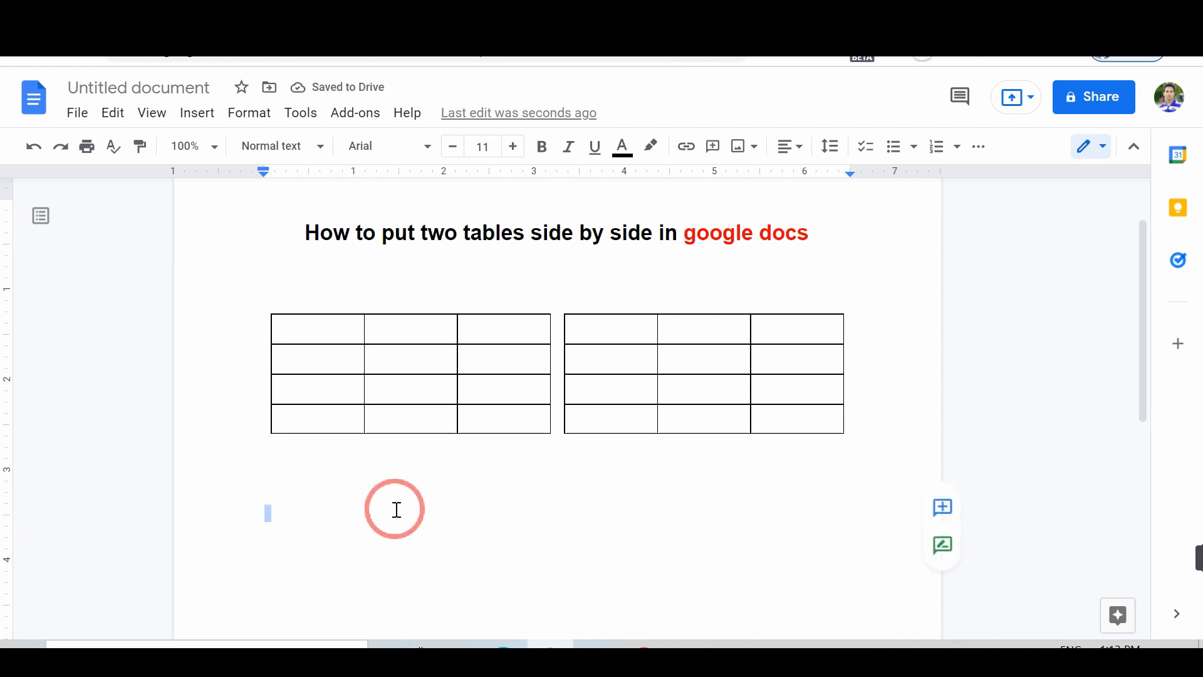
{"action": "left_click_drag", "start_coordinate": [262, 512], "coordinate": [290, 507]}
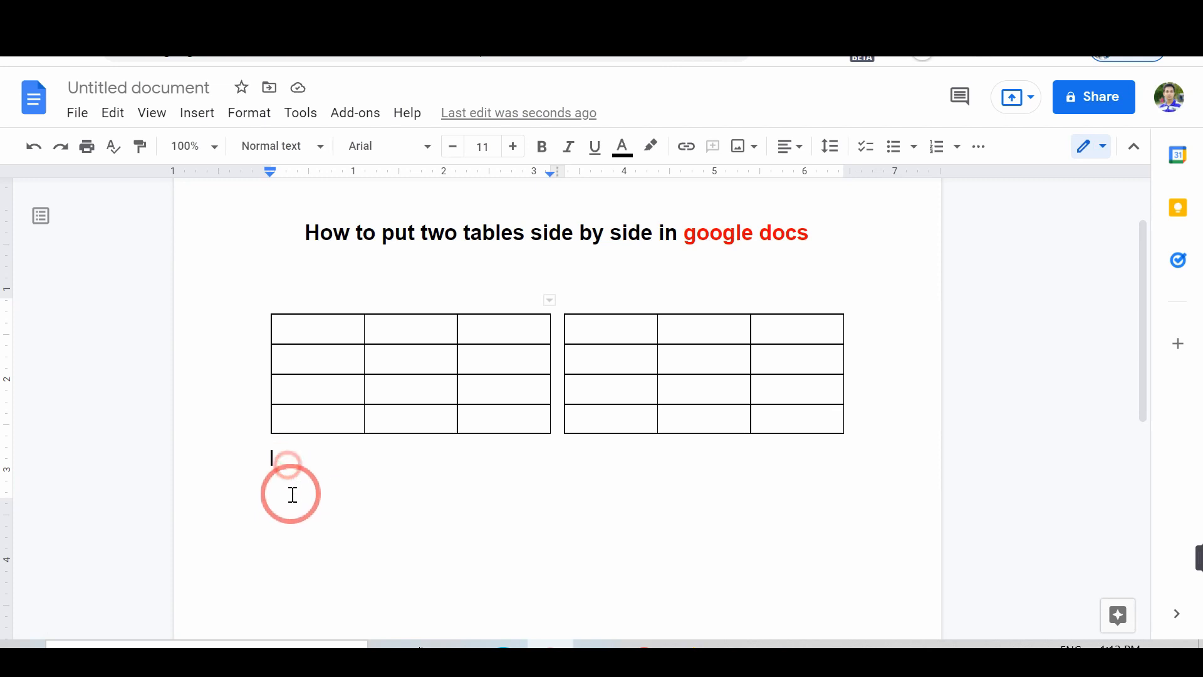
{"action": "left_click_drag", "start_coordinate": [302, 498], "coordinate": [288, 482]}
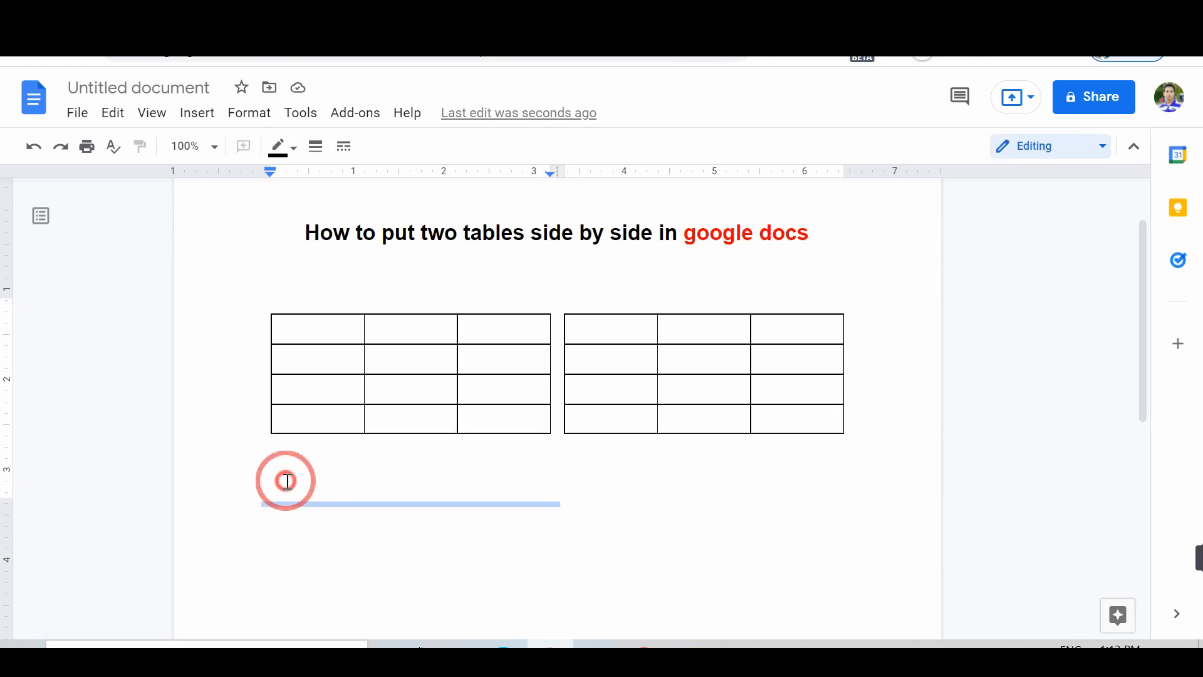